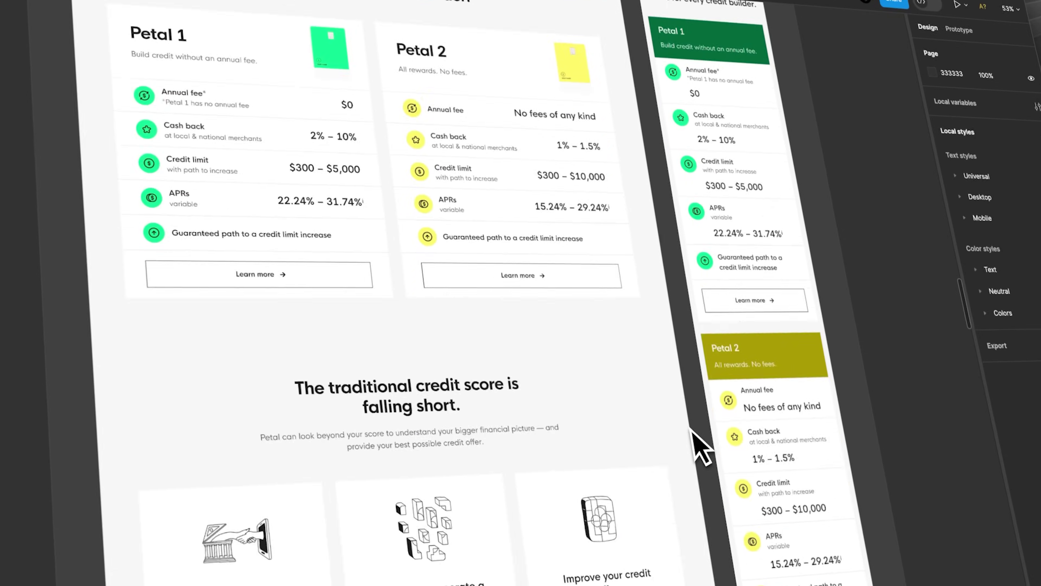
Step: Scroll down the canvas to the Our Customers and Blog page designs
scroll(696, 441, "down", 5)
scroll(704, 446, "down", 10)
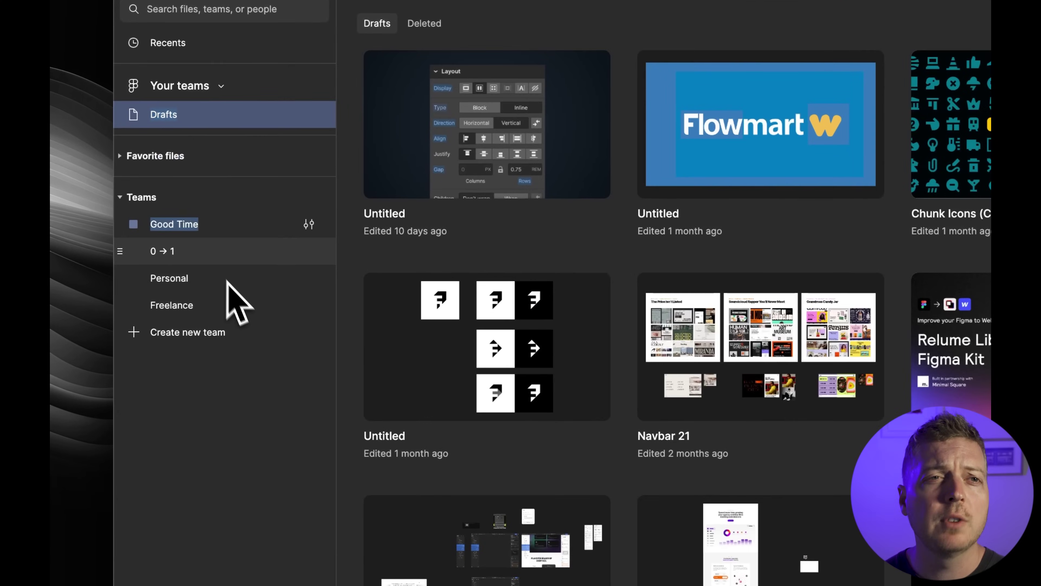
scroll(191, 425, "down", 2)
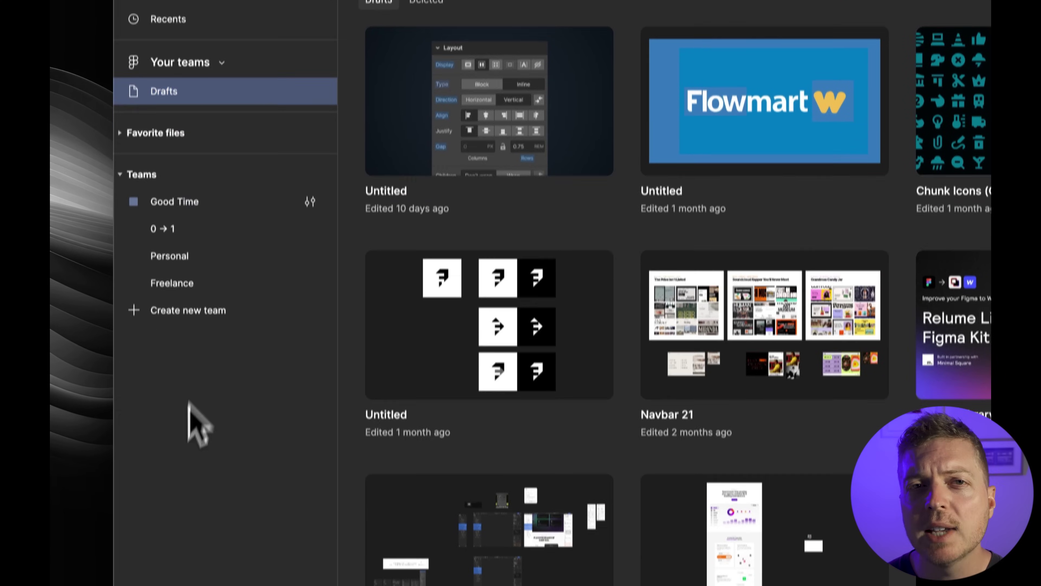
left_click(228, 174)
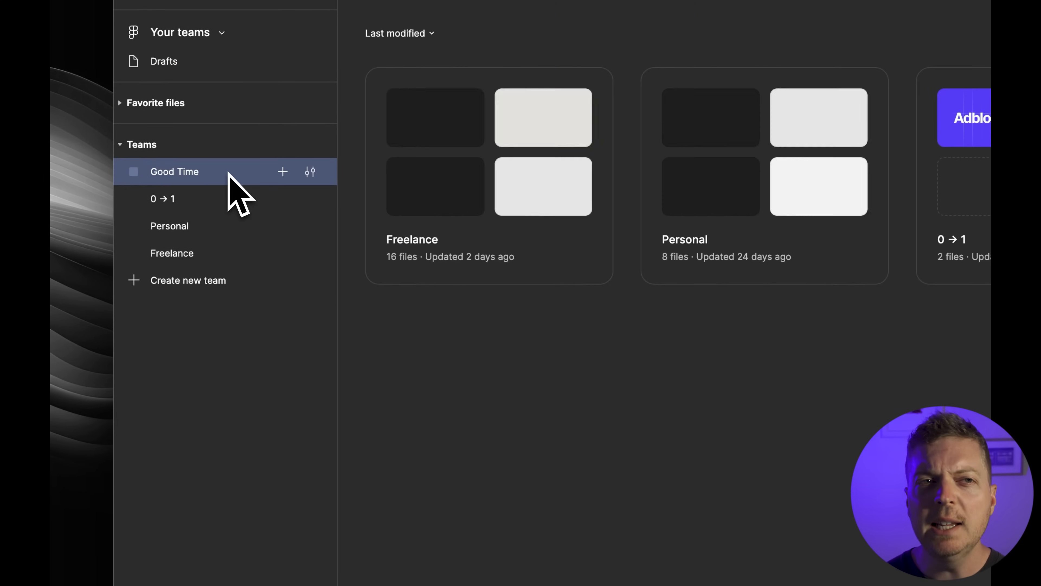
left_click(226, 207)
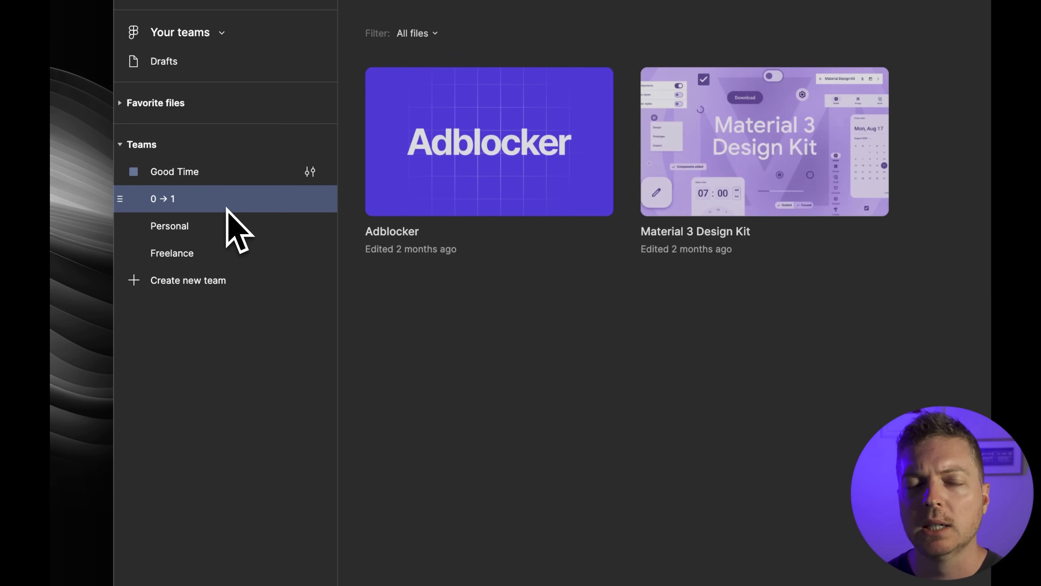
left_click(227, 230)
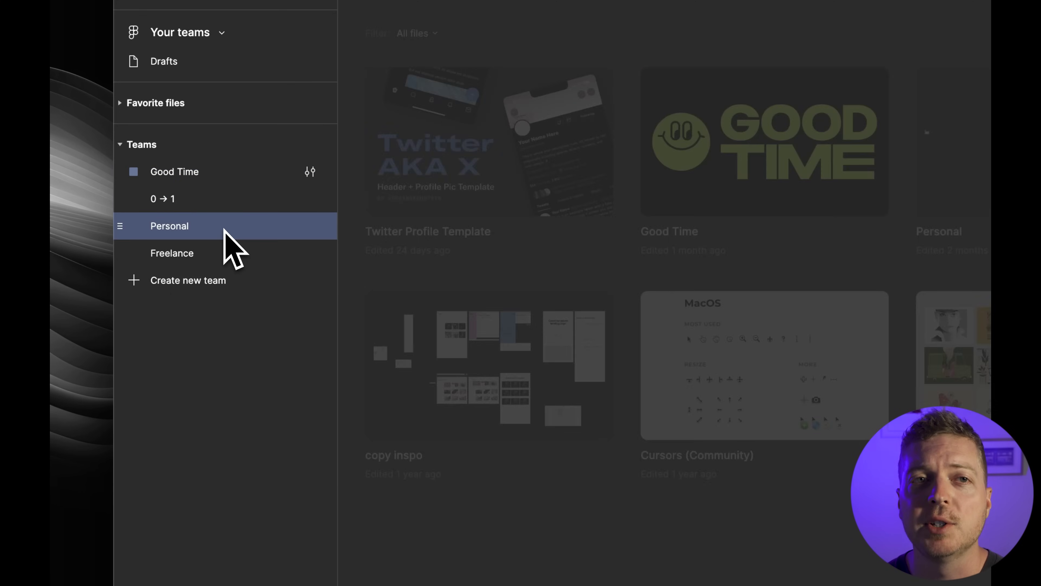
left_click(221, 255)
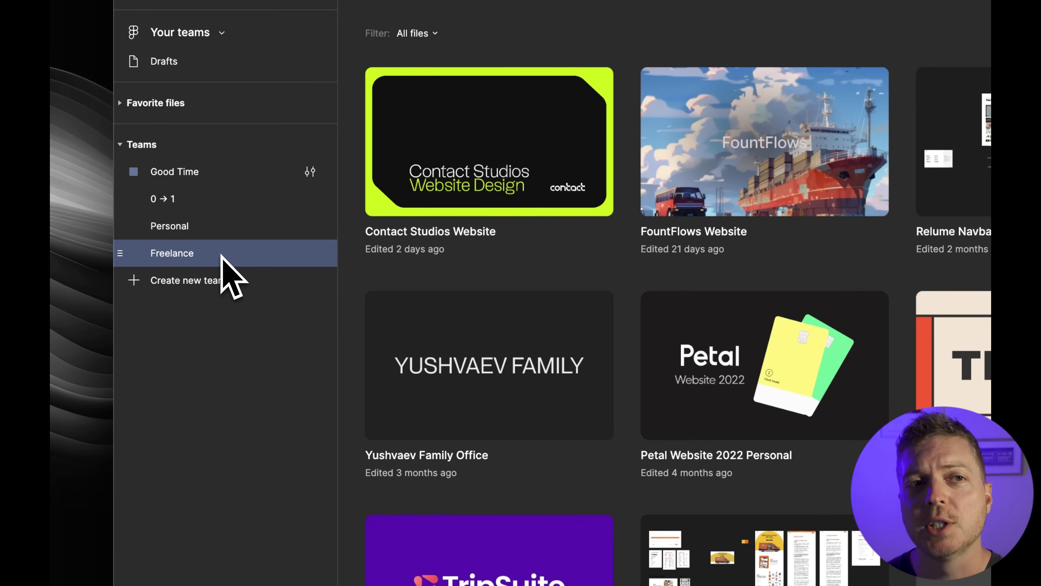
left_click(227, 175)
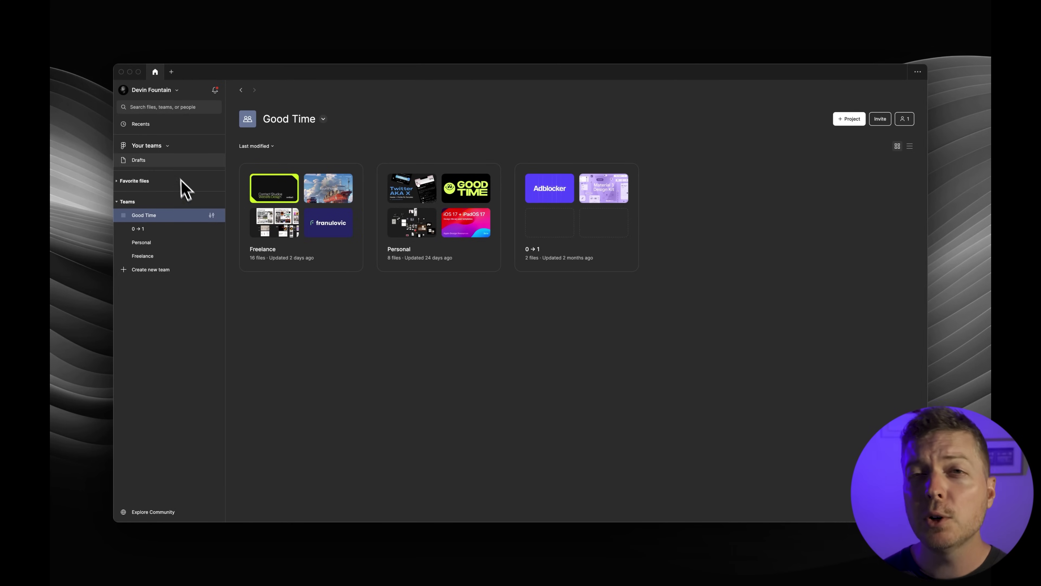
left_click(173, 163)
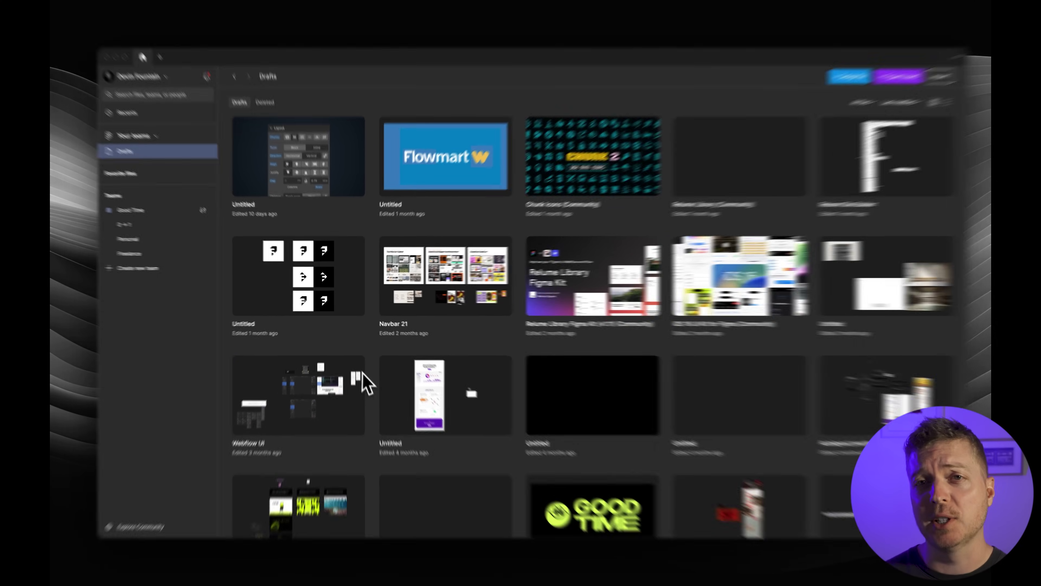
left_click_drag(448, 375, 498, 380)
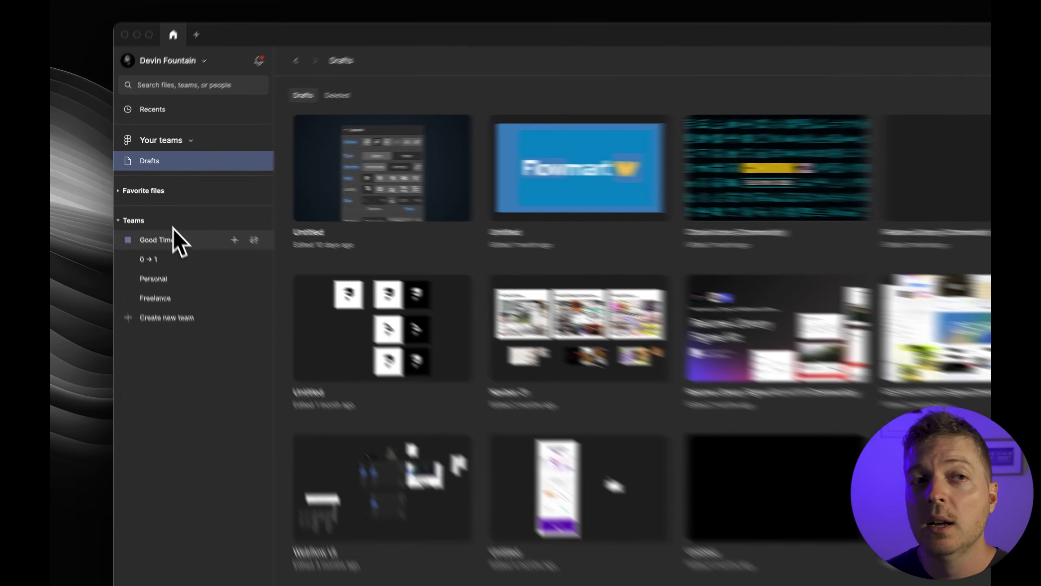
Step: Go to the Good Time team and open its Freelance project
left_click(141, 215)
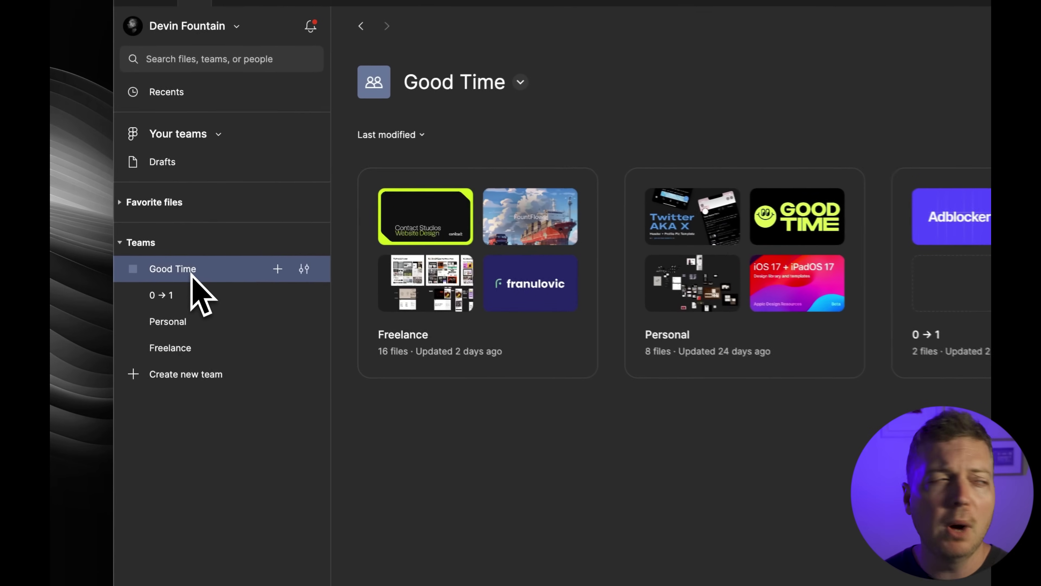
left_click(489, 340)
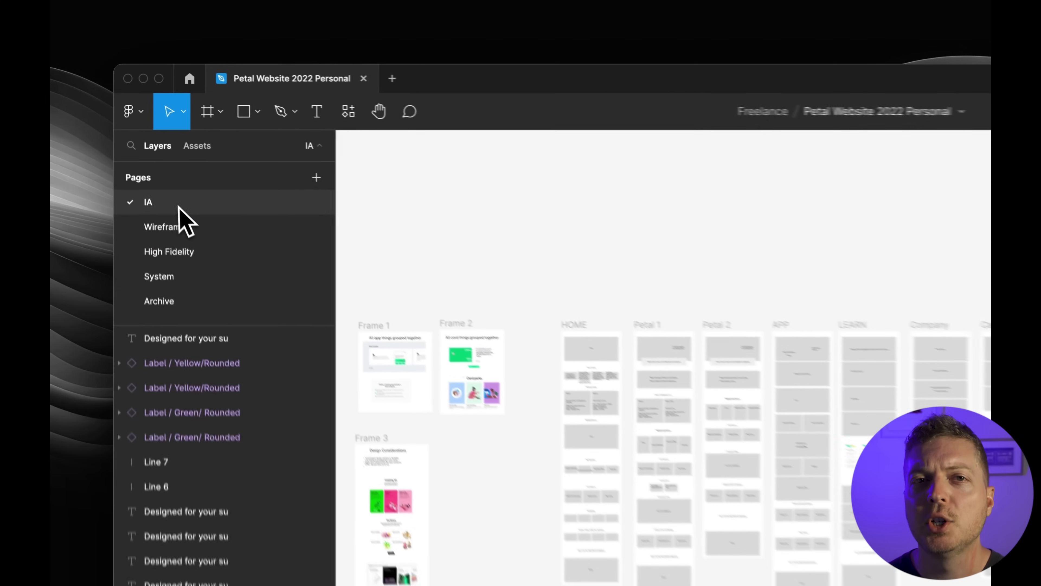
Step: Rename the IA, Wireframe and System pages to Sitemap, Low Fidelity and System and Assets
double_click(179, 207)
type("Sitemap")
key("Return")
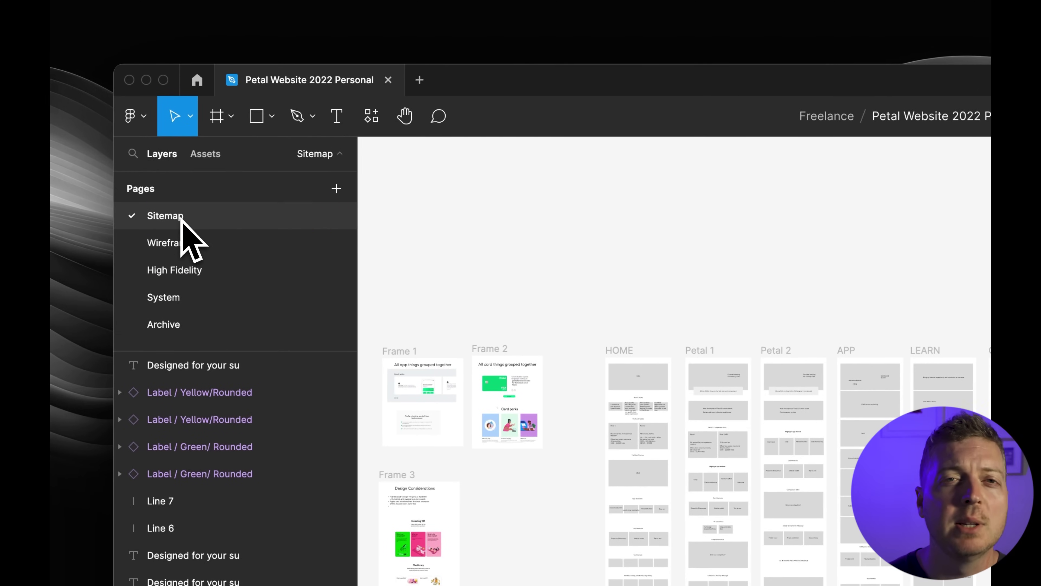
double_click(176, 248)
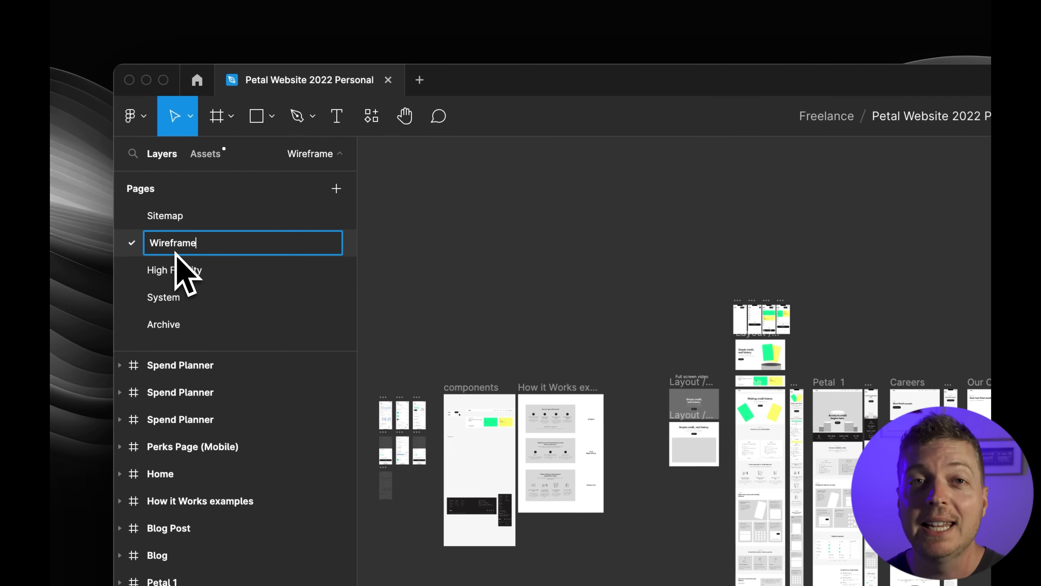
key("super+a")
type("Low Fide")
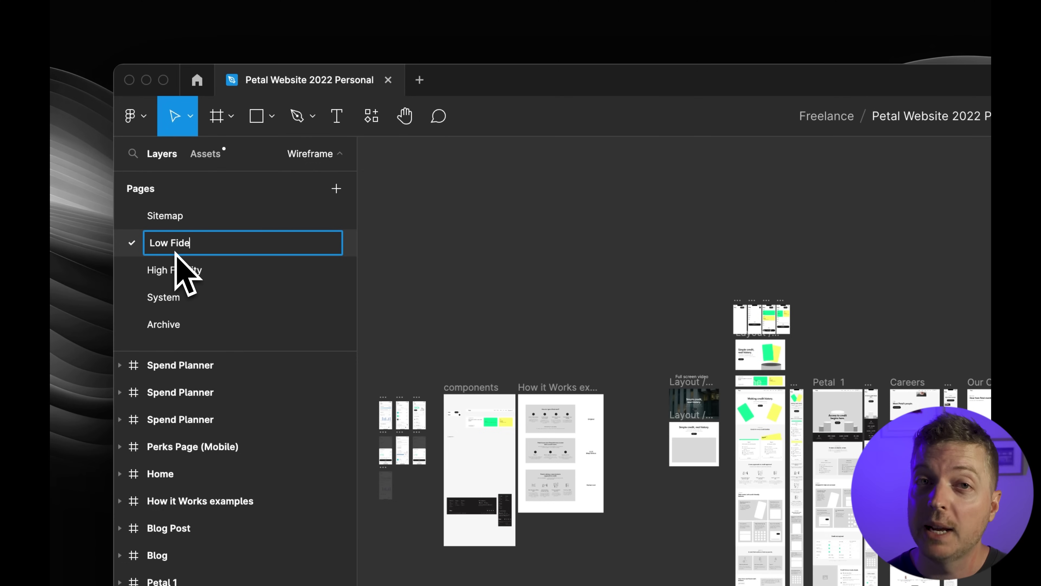
type("lity")
key("Return")
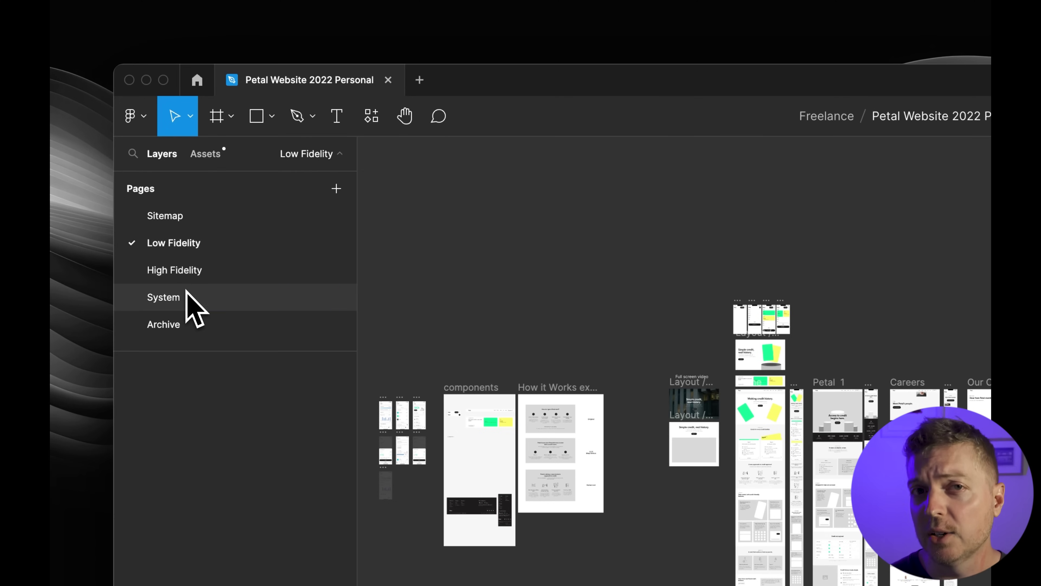
double_click(190, 296)
type("and Assets")
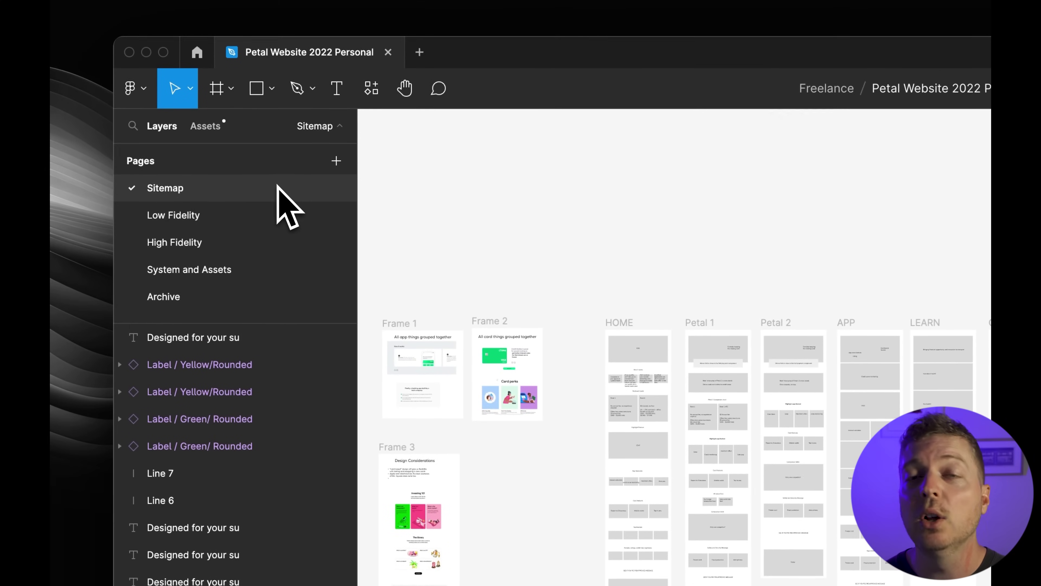
Step: Browse the Low Fidelity, High Fidelity, Archive and System and Assets pages
left_click(273, 216)
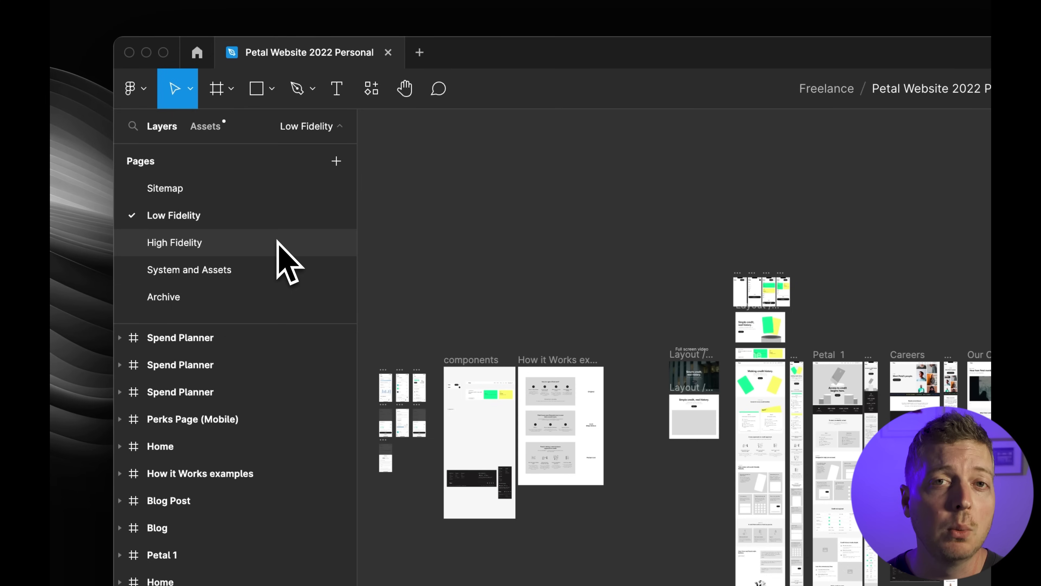
left_click(279, 244)
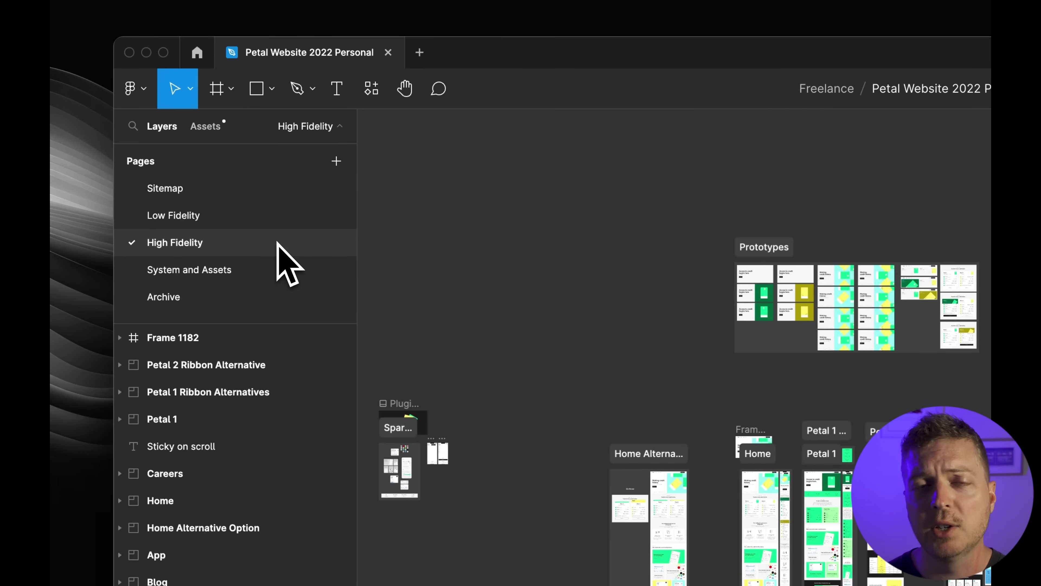
left_click(273, 297)
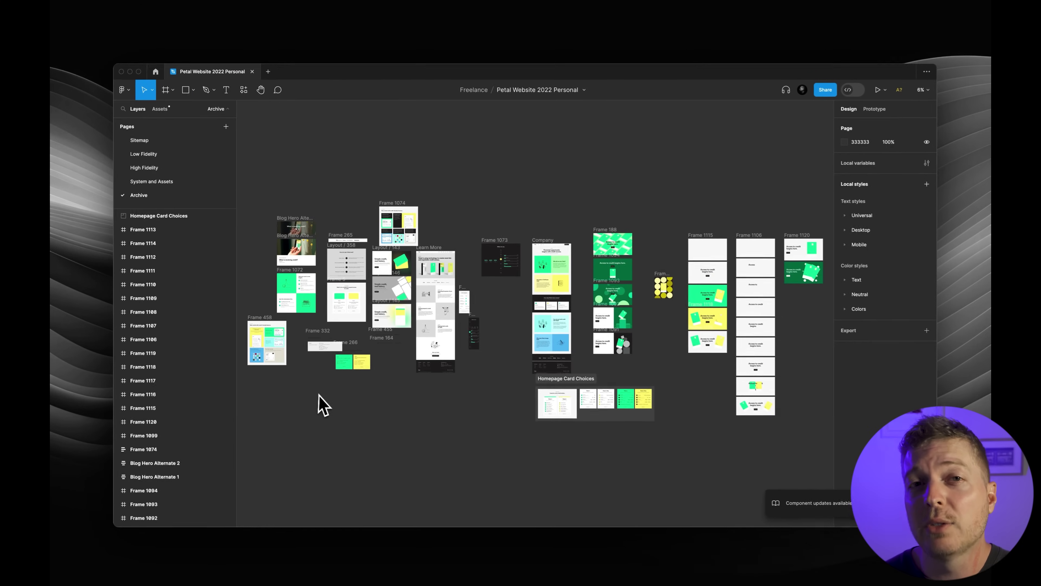
left_click(192, 167)
left_click(196, 181)
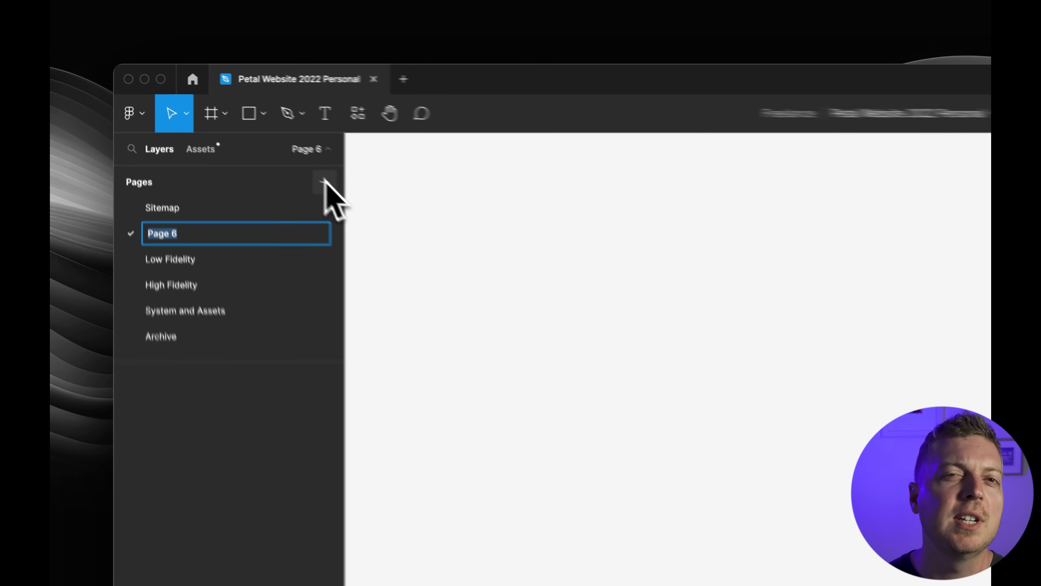
Step: Rename Page 6 to a row of underscores as a divider, and begin editing Low Fidelity's name
key("BackSpace")
type("____________")
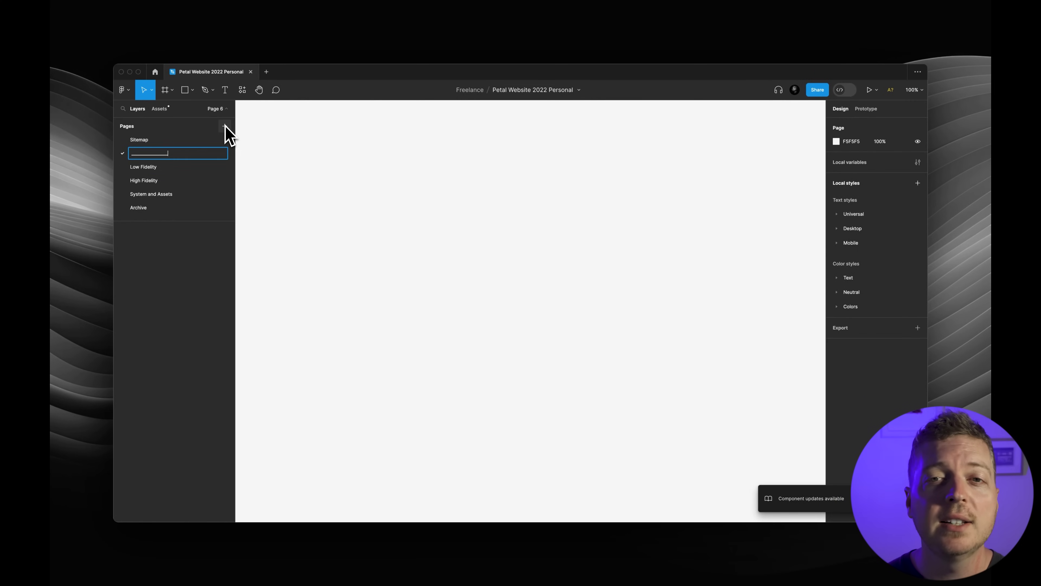
type("________________")
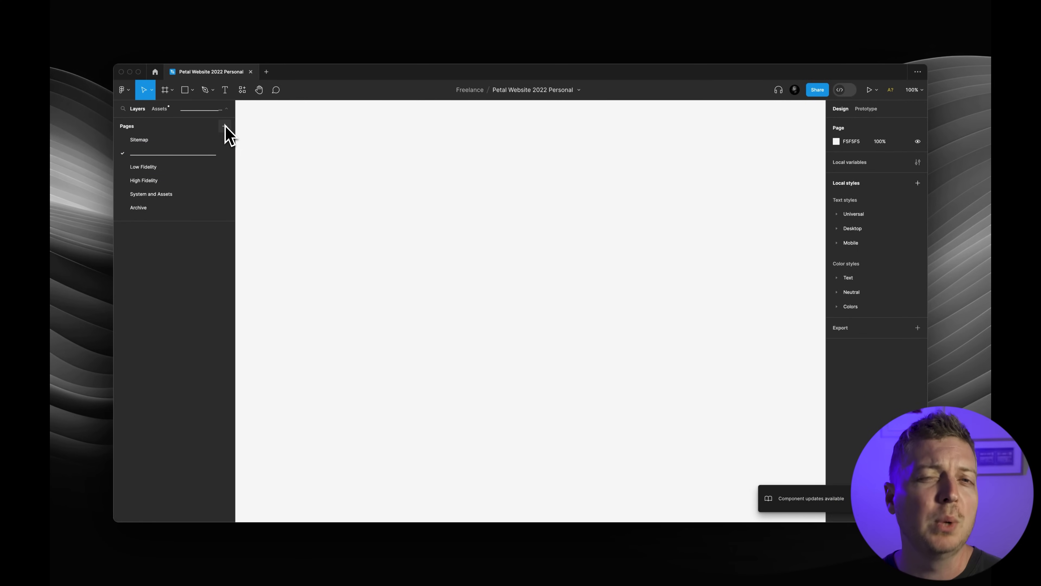
key("Return")
double_click(131, 159)
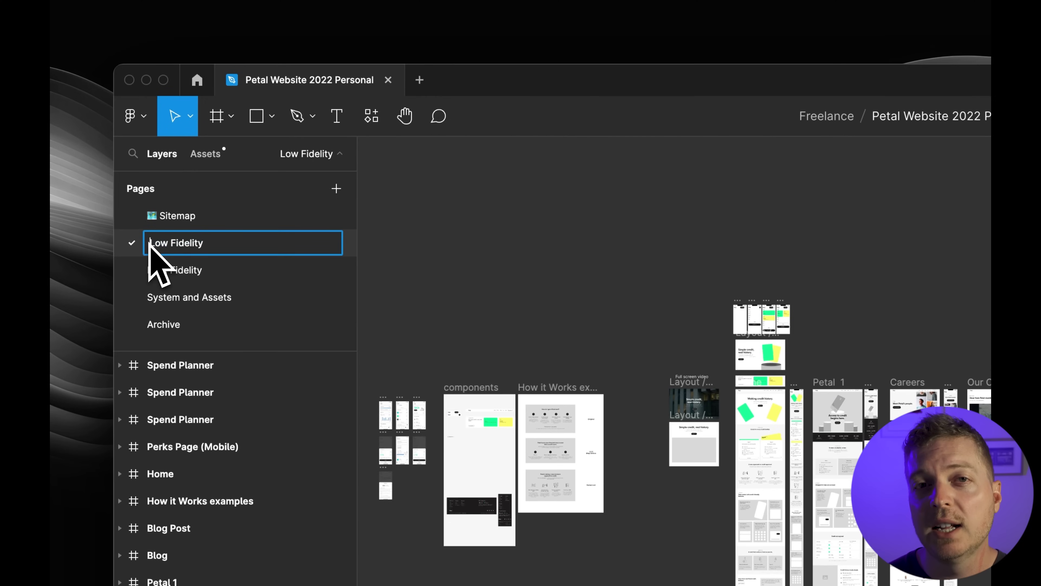
key("ctrl+super+space")
Step: Insert emojis before the Low Fidelity and High Fidelity page names
type("low")
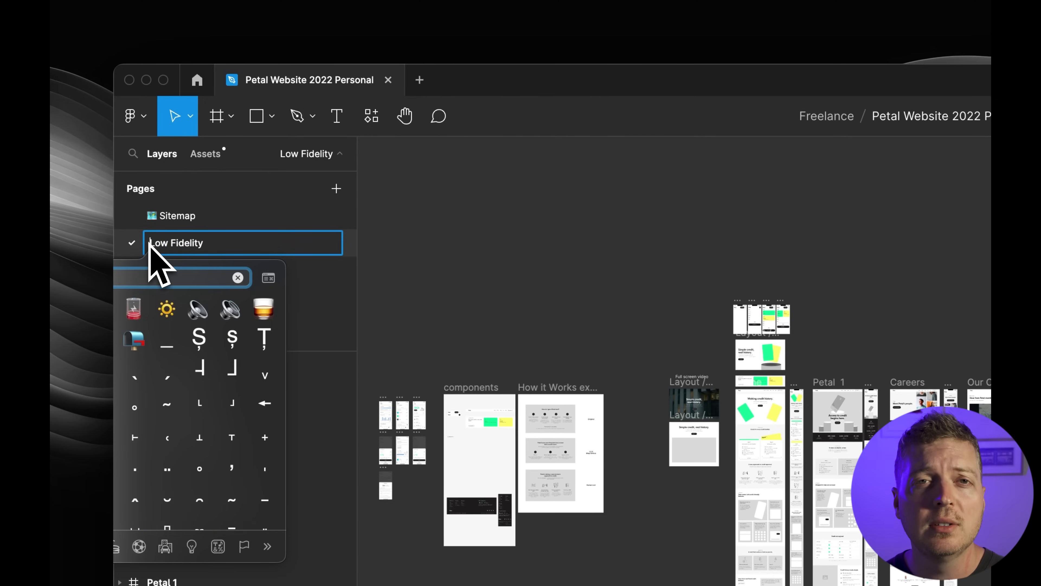
key("Escape")
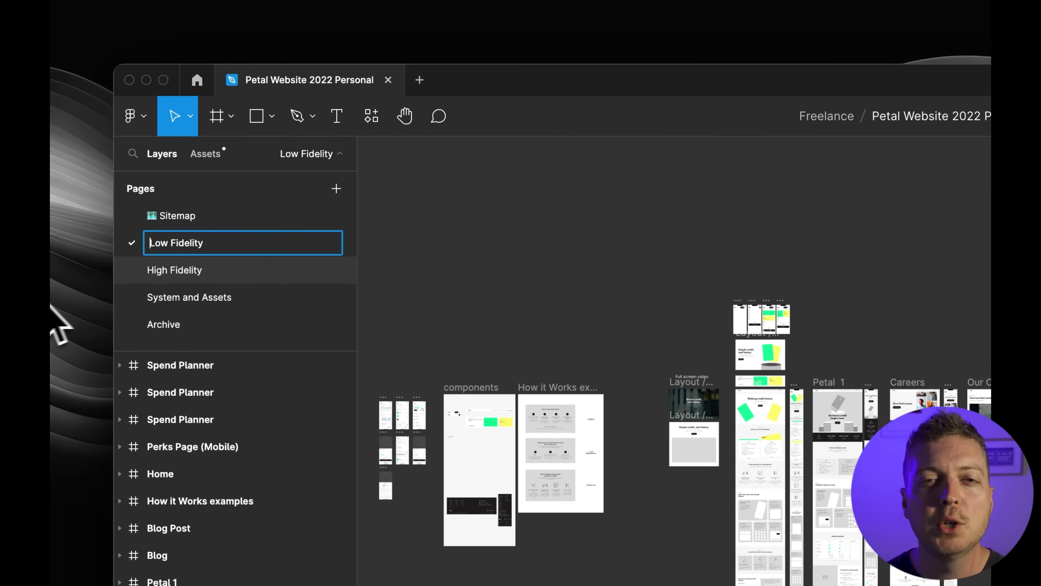
key("Return")
left_click(155, 272)
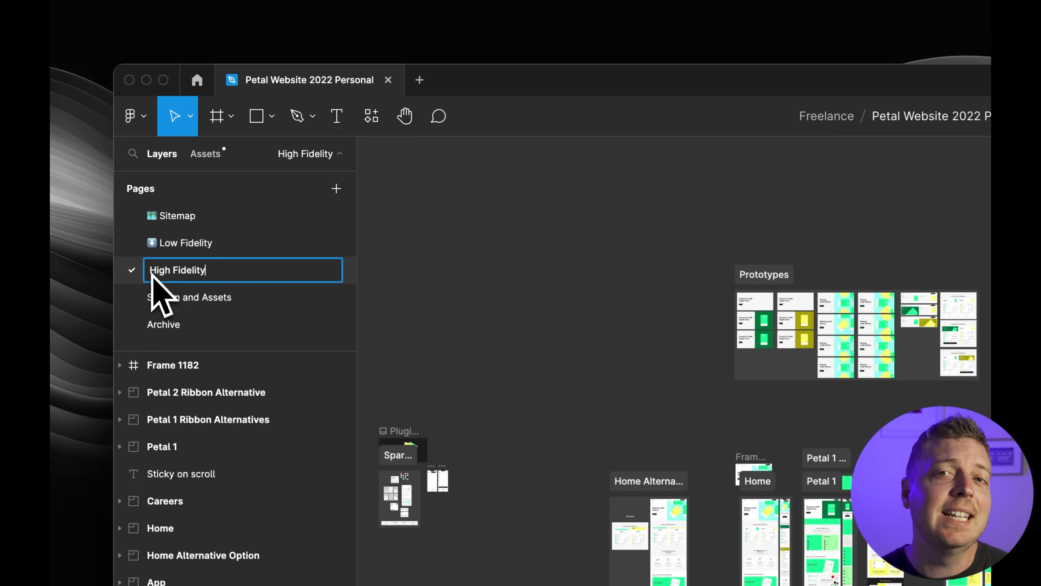
key("ctrl+super+space")
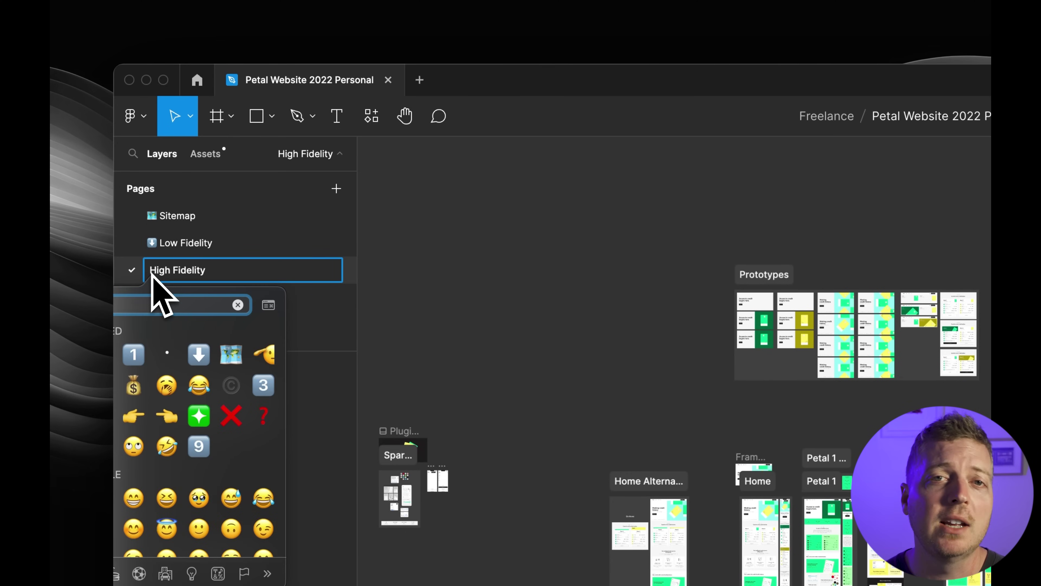
scroll(127, 328, "down", 10)
left_click(166, 335)
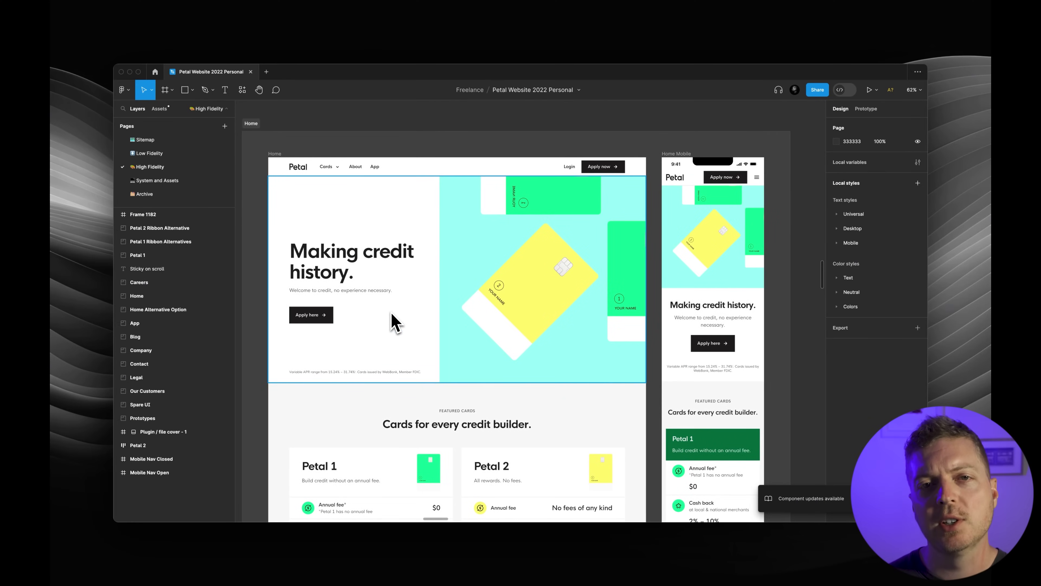
Step: Scroll the High Fidelity canvas right across the Petal 1 desktop and mobile designs
scroll(393, 322, "right", 15)
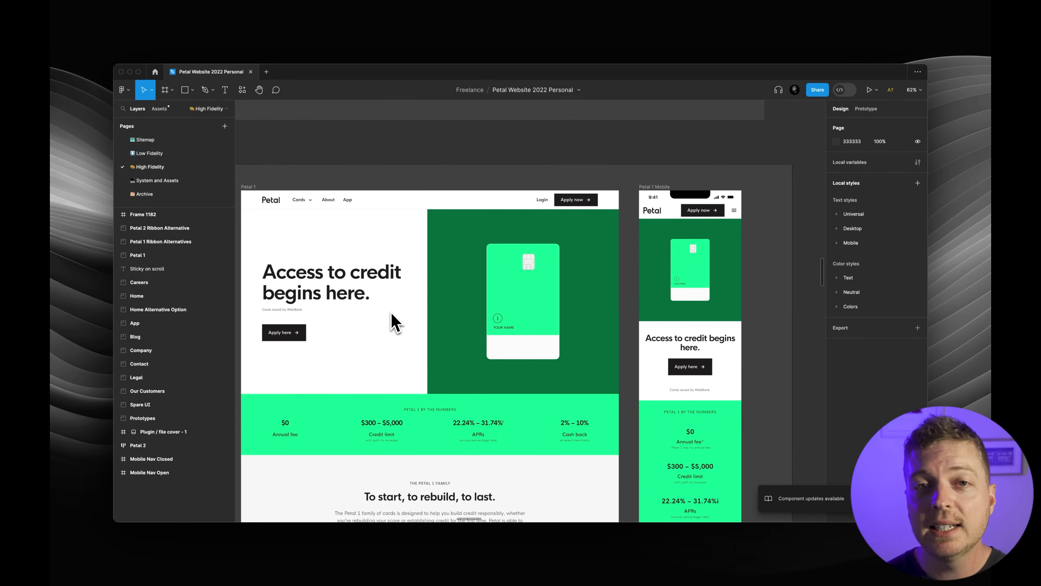
scroll(393, 322, "right", 12)
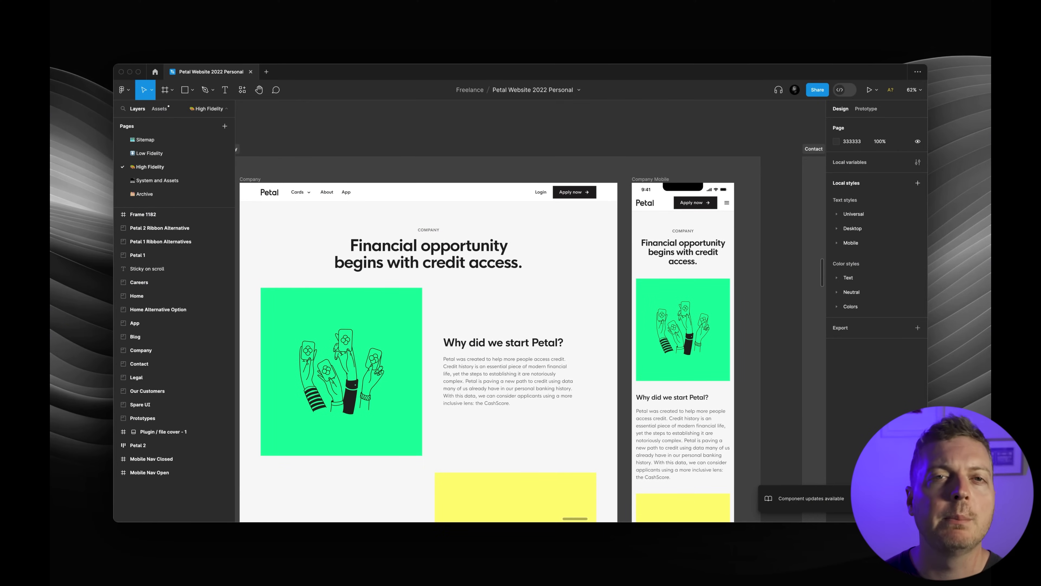
scroll(391, 320, "right", 15)
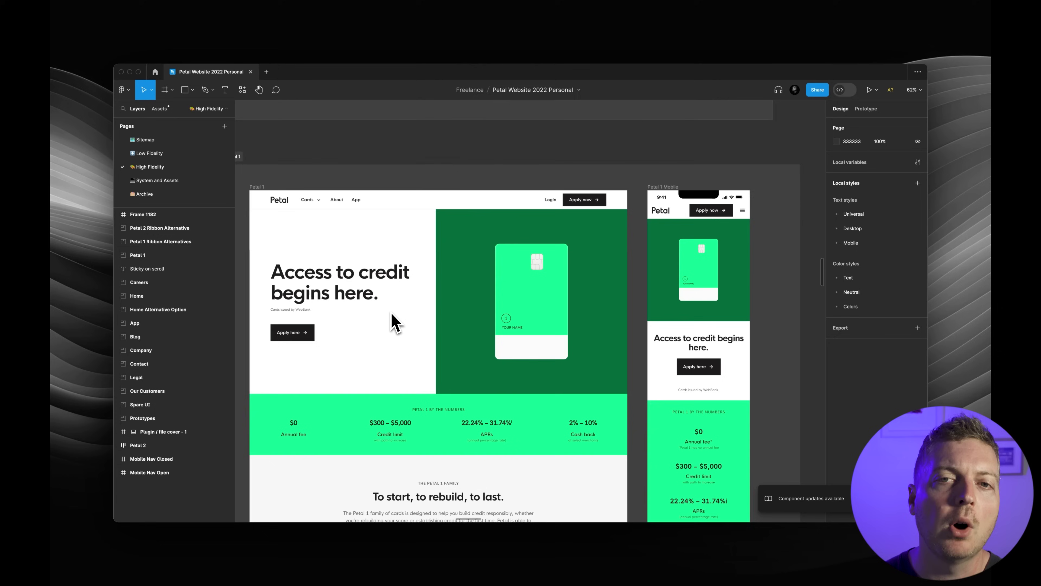
scroll(392, 320, "right", 10)
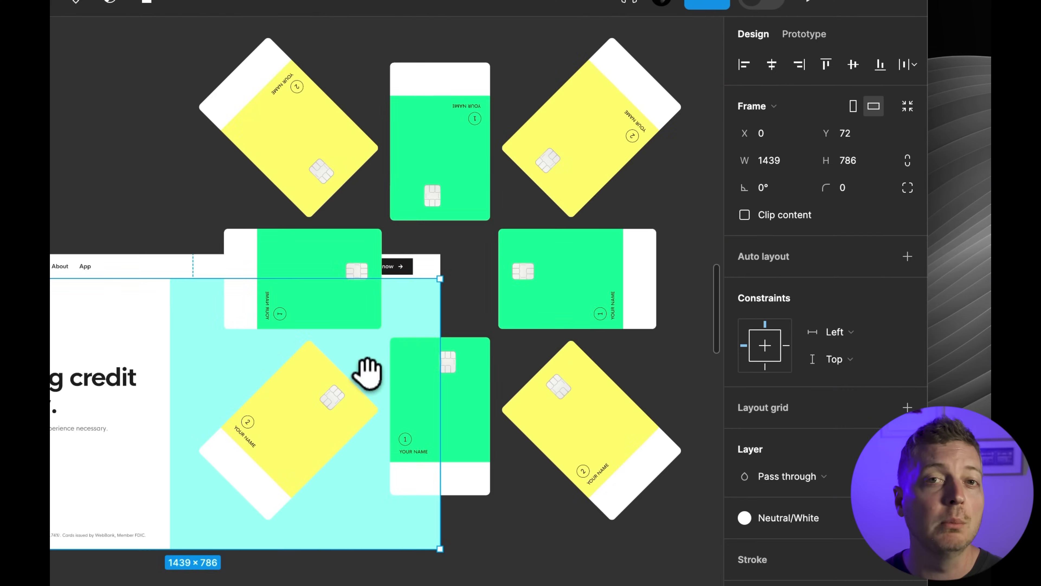
scroll(315, 256, "up", 3)
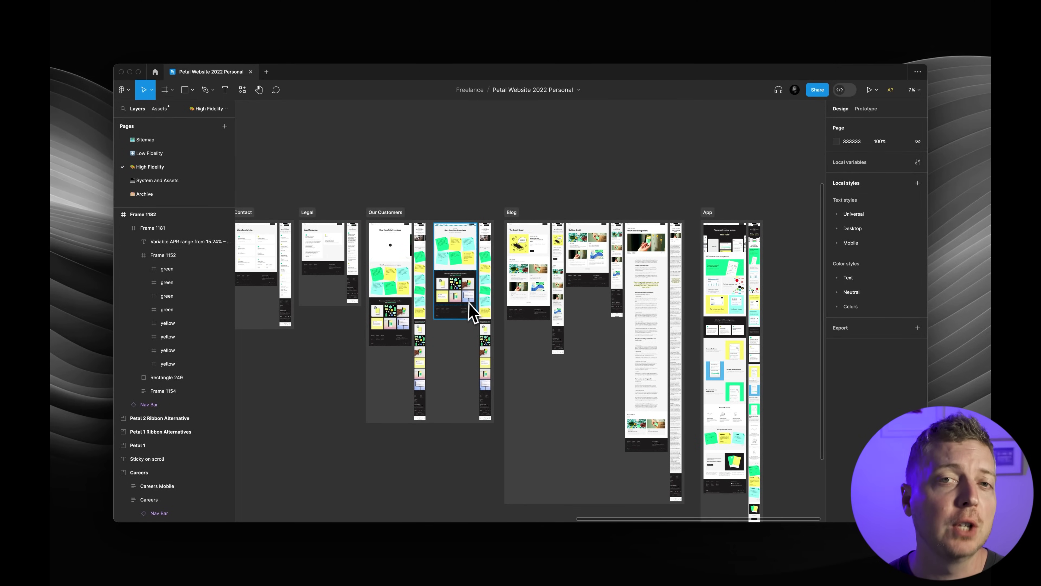
scroll(472, 312, "right", 10)
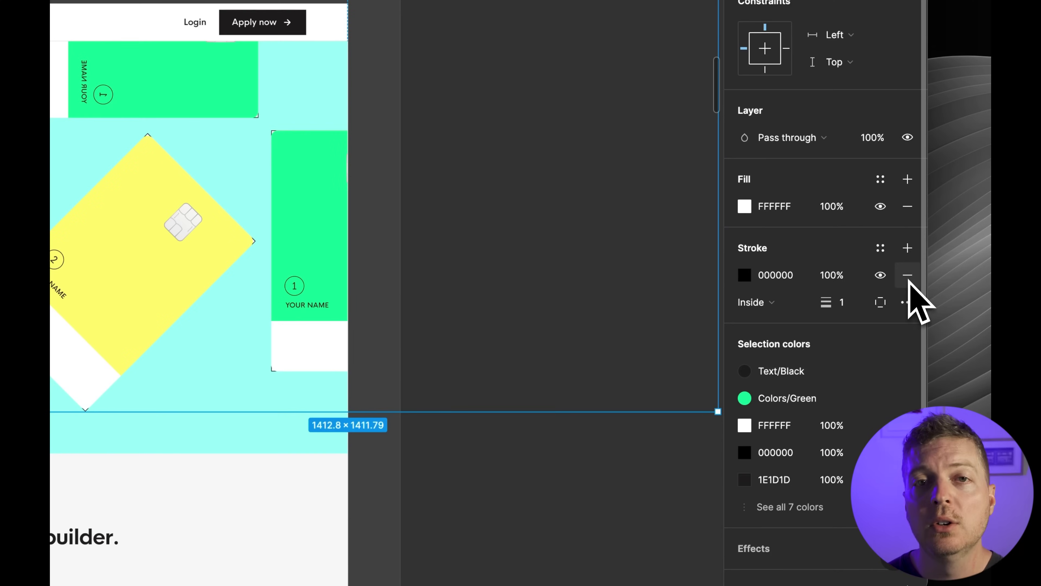
Step: Delete the black 000000 stroke from the hero credit card frame
left_click(907, 275)
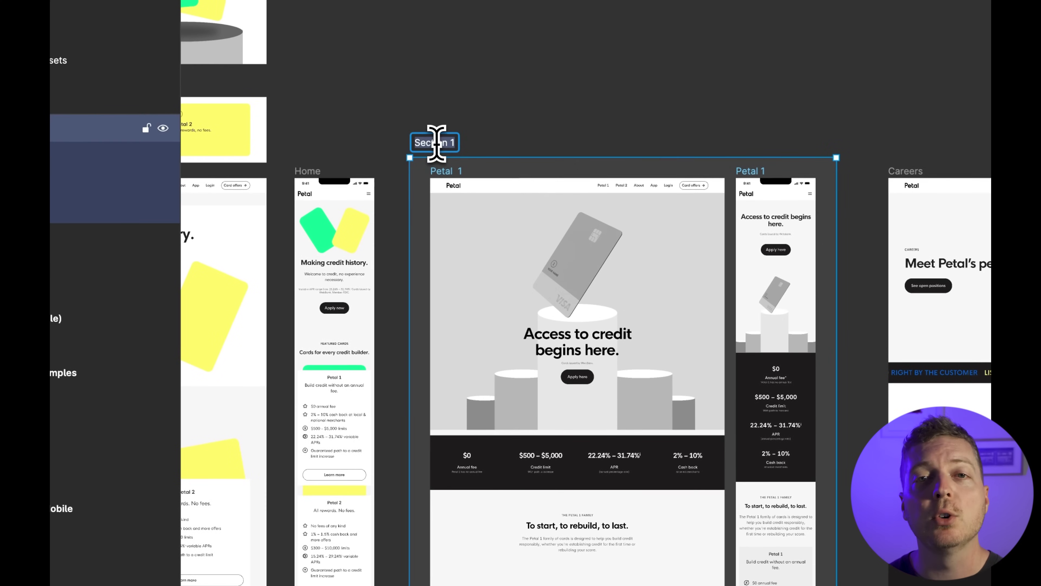
Step: Name the section 'Petal 1 Low Fidelity'
type("Petal 1")
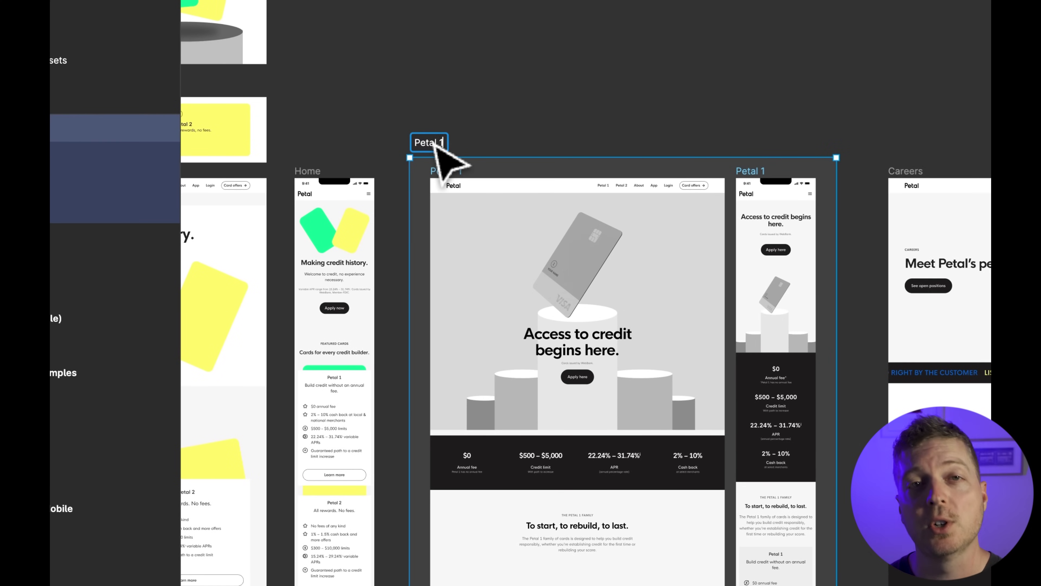
type(" Low Fidelity")
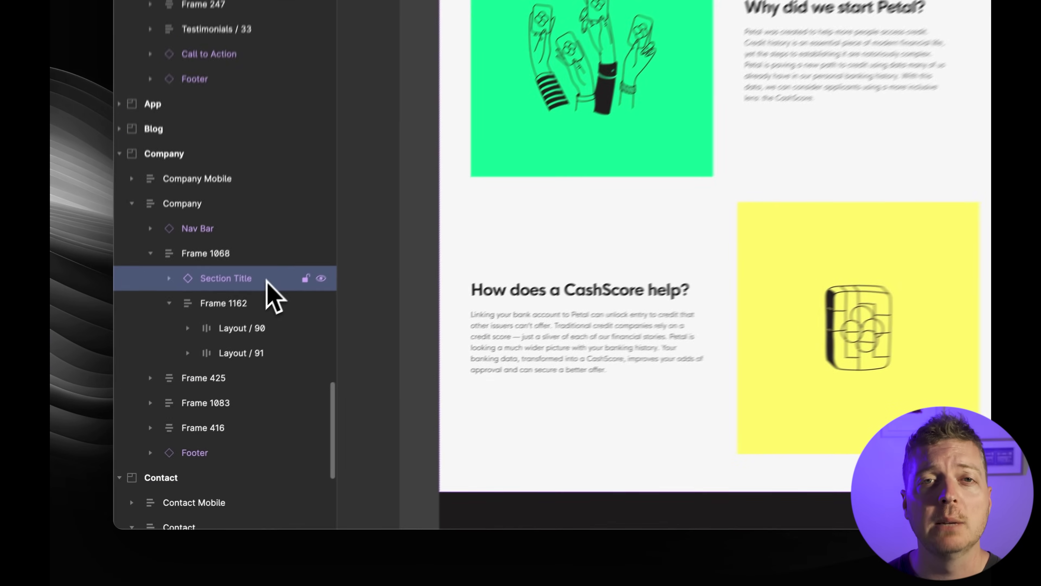
Step: Inspect the Section Title, Footer, Layout / 91, Layout / 90 and Company layers, then deselect
left_click(193, 385)
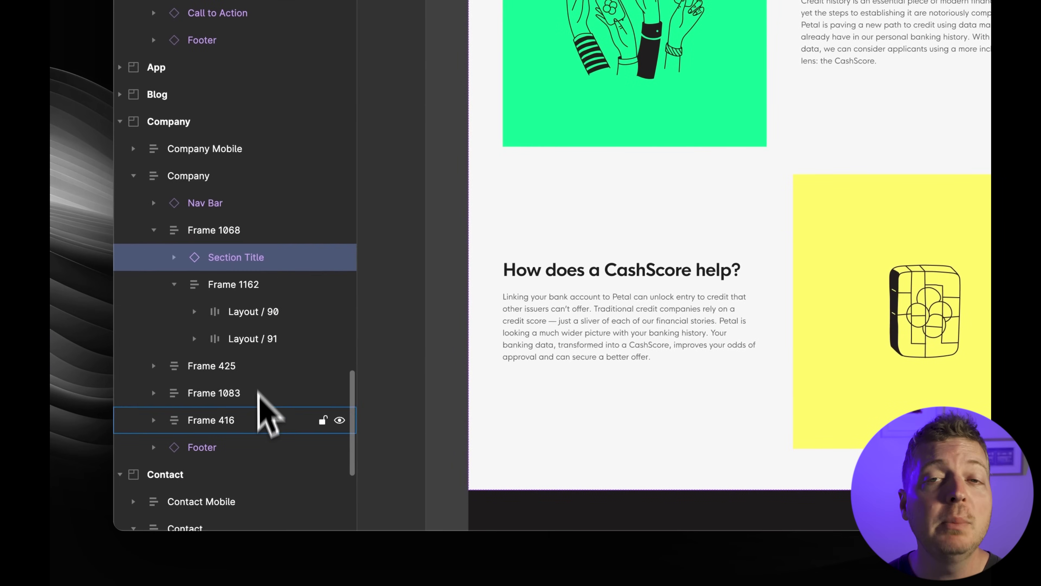
left_click(254, 452)
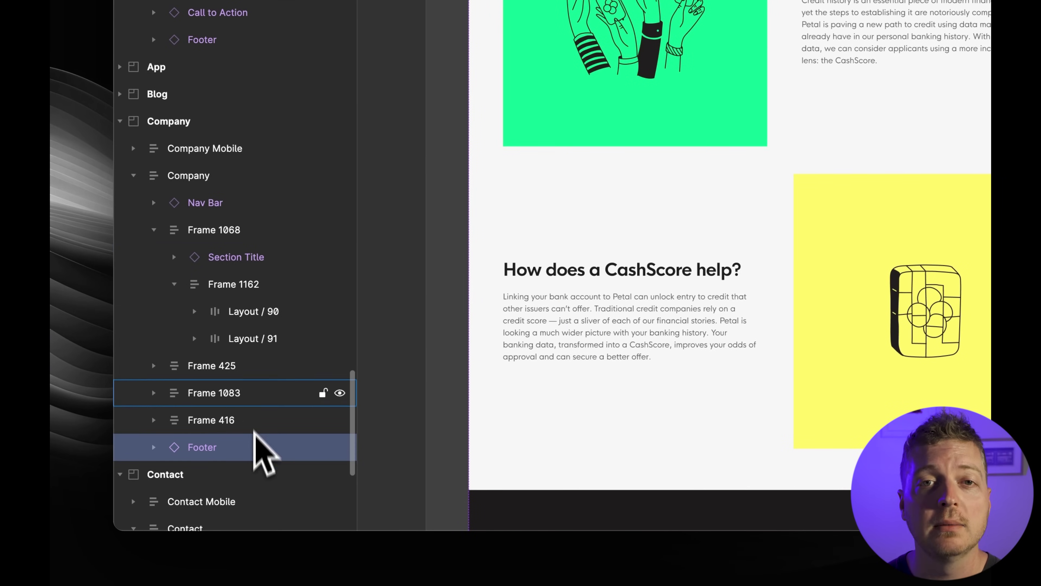
left_click(261, 340)
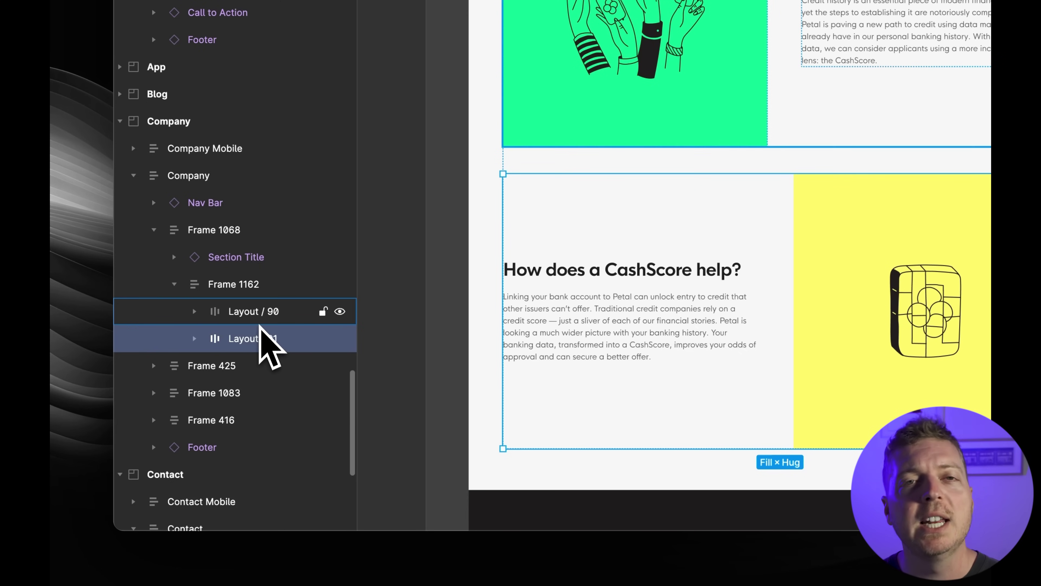
left_click(263, 320)
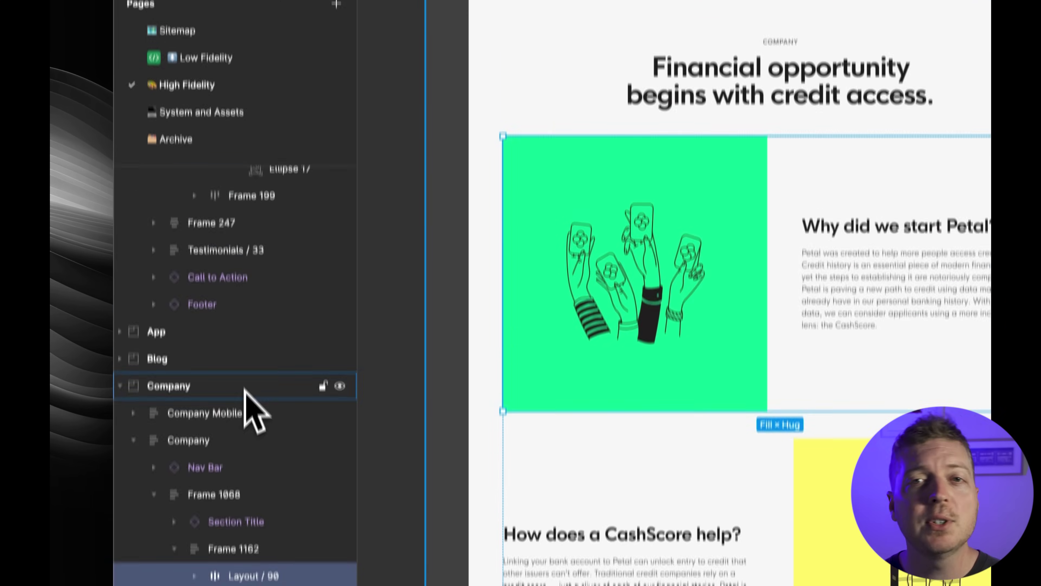
left_click(245, 124)
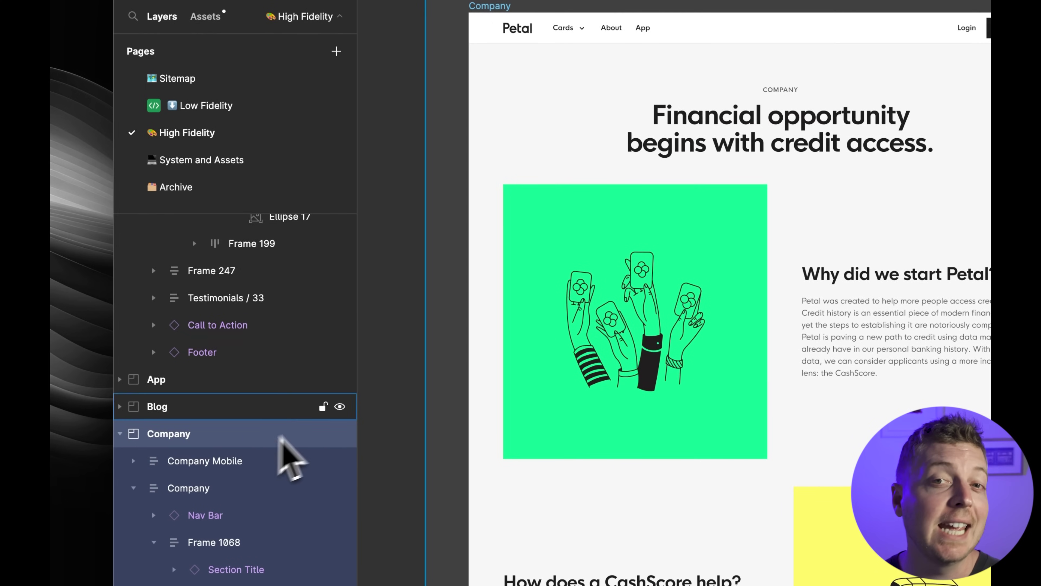
left_click(379, 427)
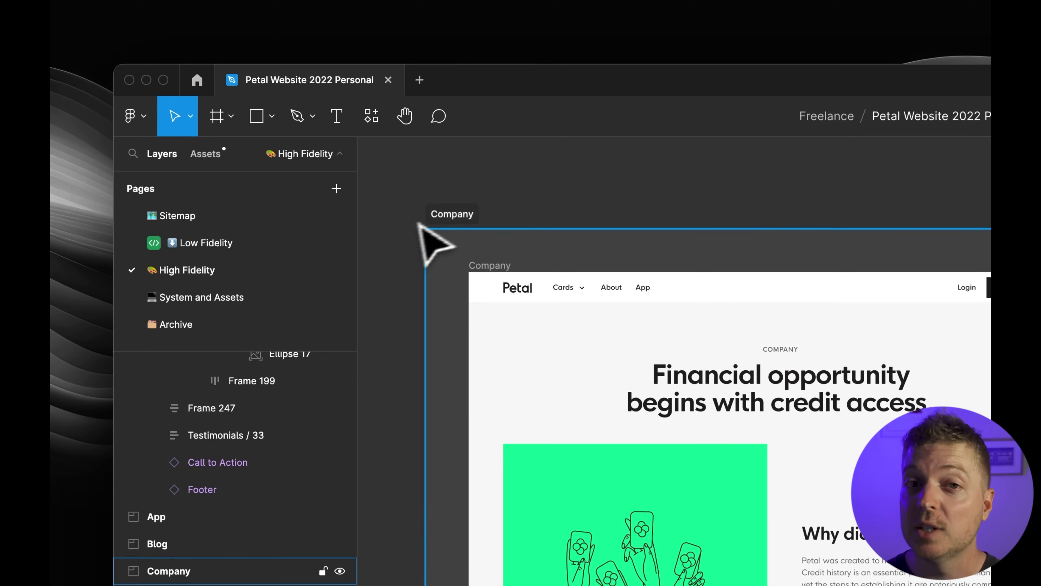
left_click(453, 215)
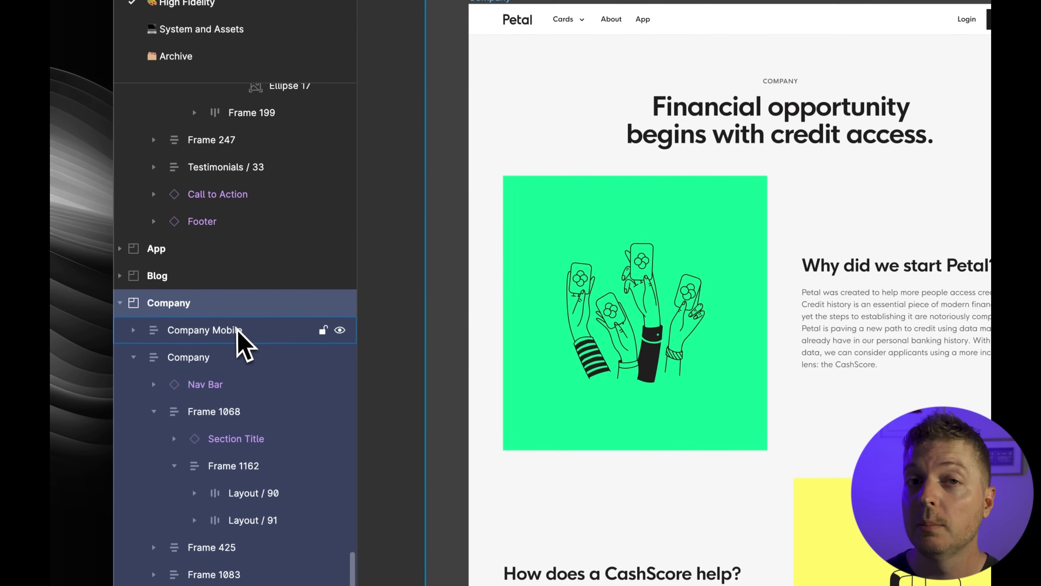
left_click(235, 330)
left_click(232, 355)
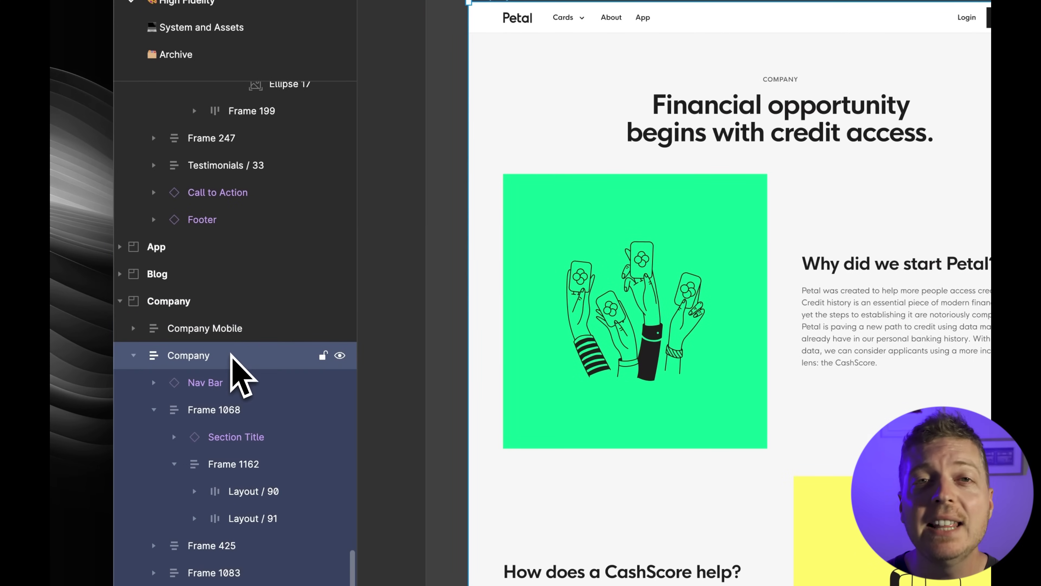
left_click(231, 381)
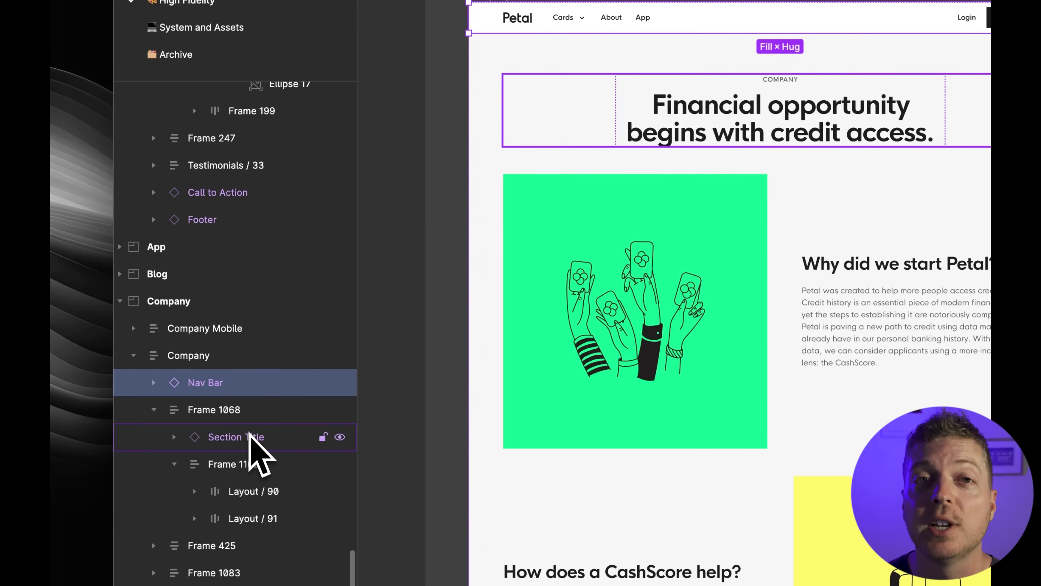